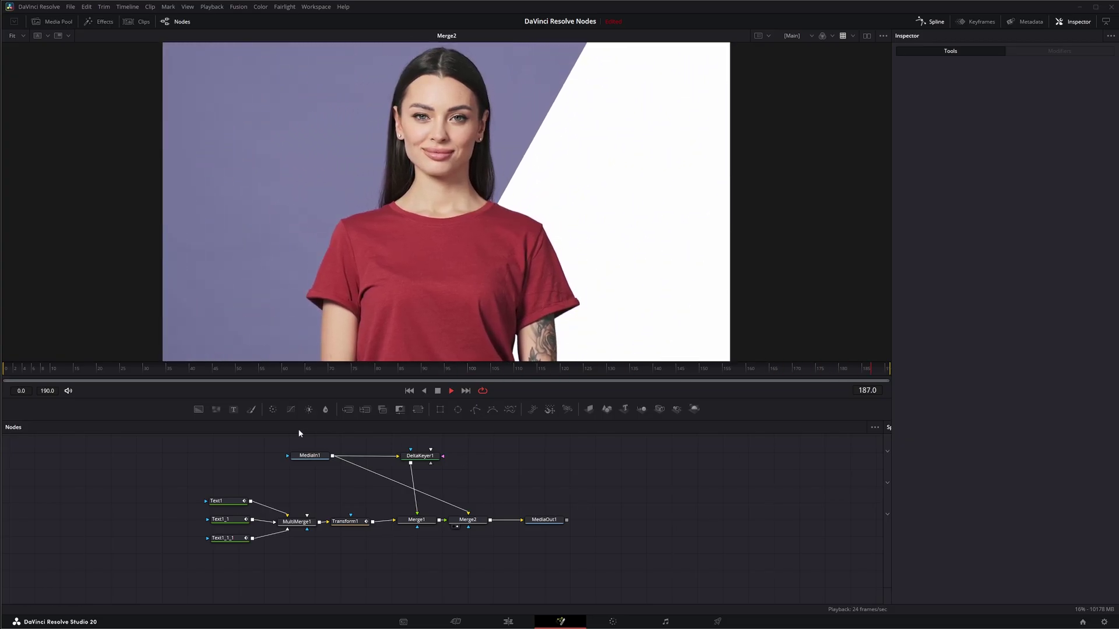
- Preview MediaIn1, DeltaKeyer1 and Transform1, then show the Merge2 composite stopped at frame 0
left_click_drag(310, 456, 308, 234)
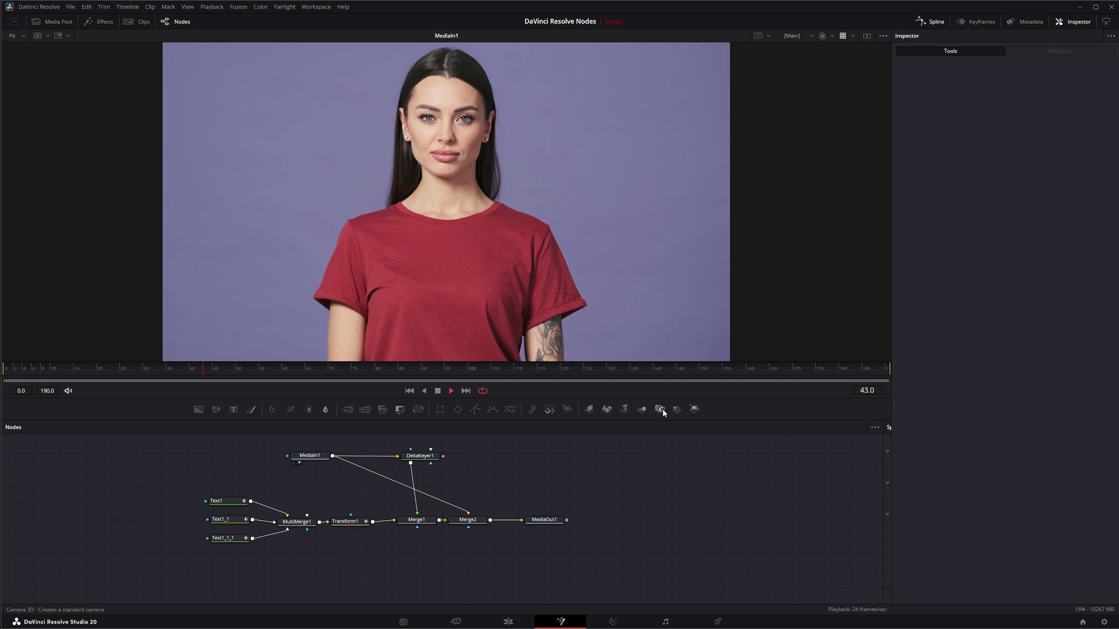
left_click_drag(420, 456, 401, 263)
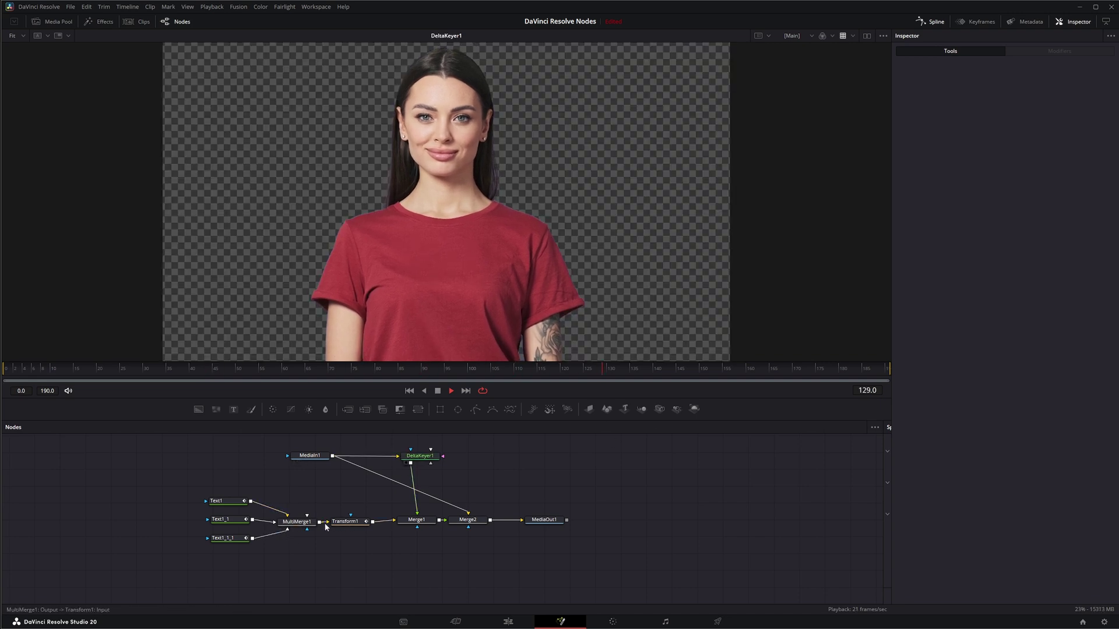
left_click_drag(345, 521, 362, 288)
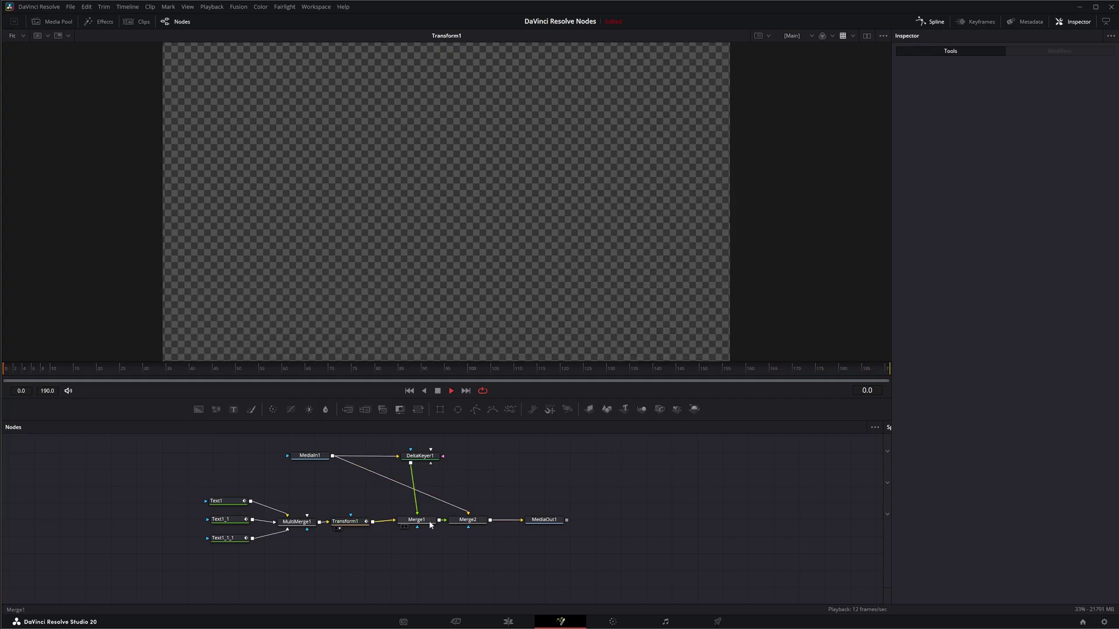
key("1")
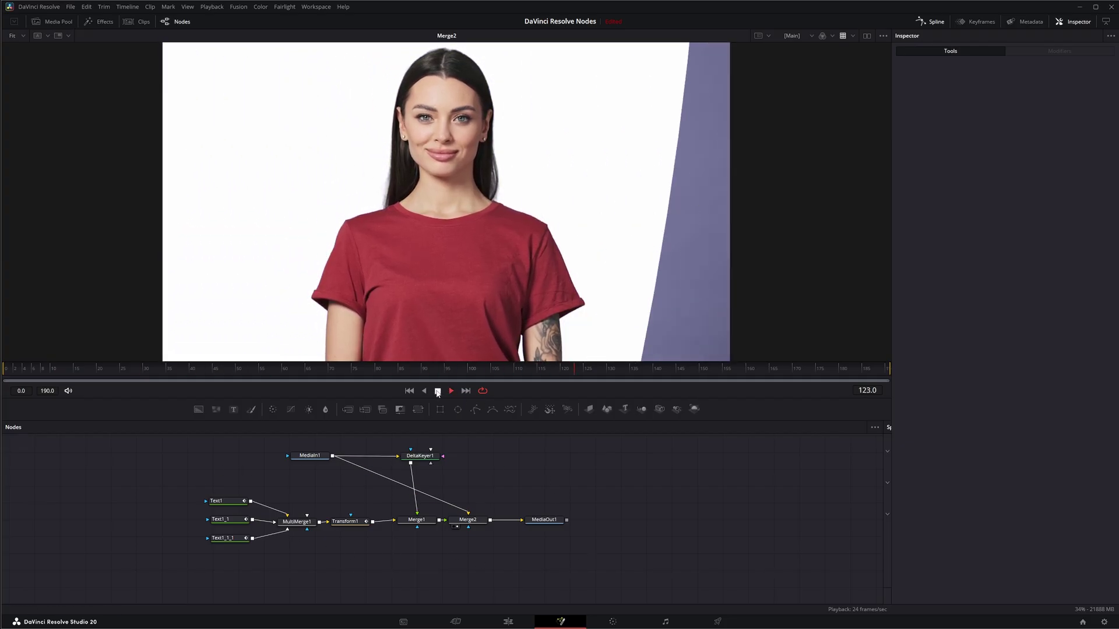
left_click(438, 391)
left_click(409, 391)
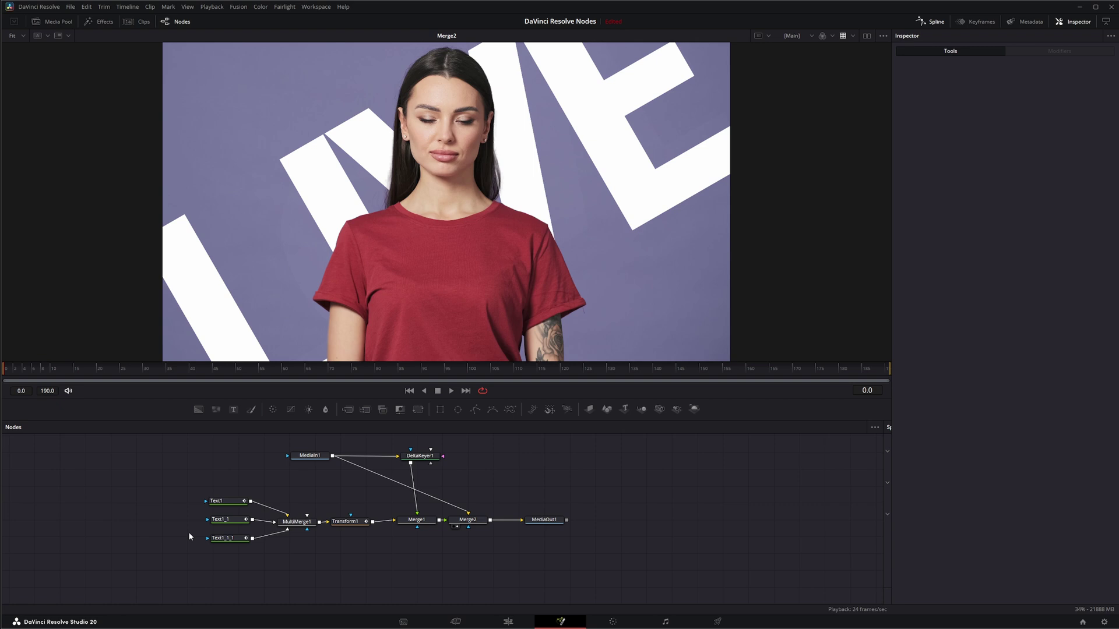
- Group the three Text nodes, MultiMerge1 and Transform1 into Group1
left_click_drag(172, 487, 367, 580)
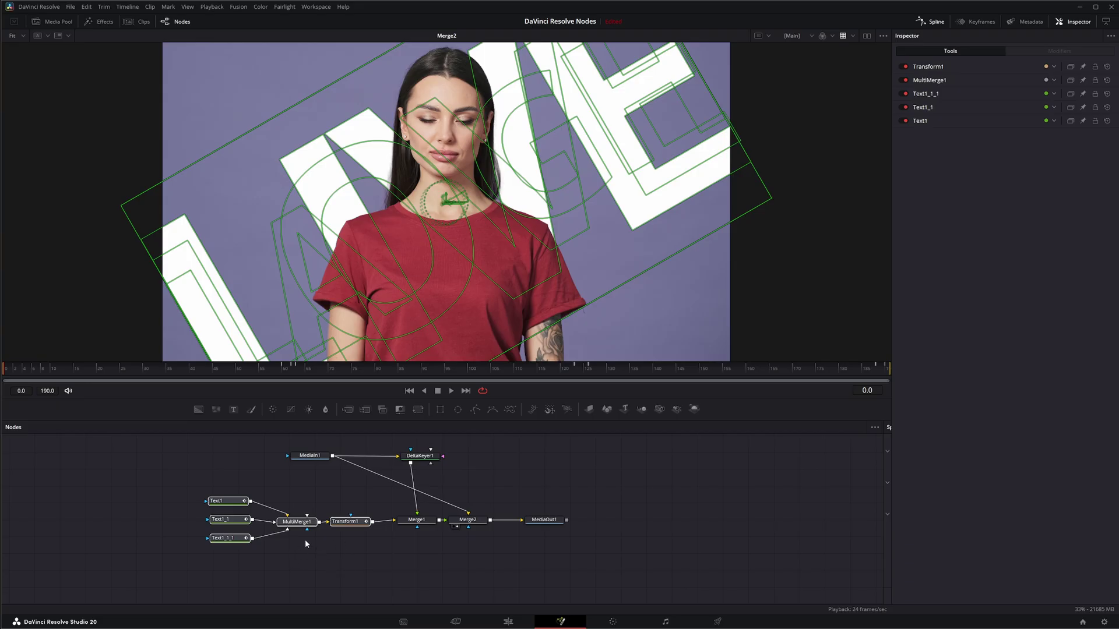
right_click(301, 523)
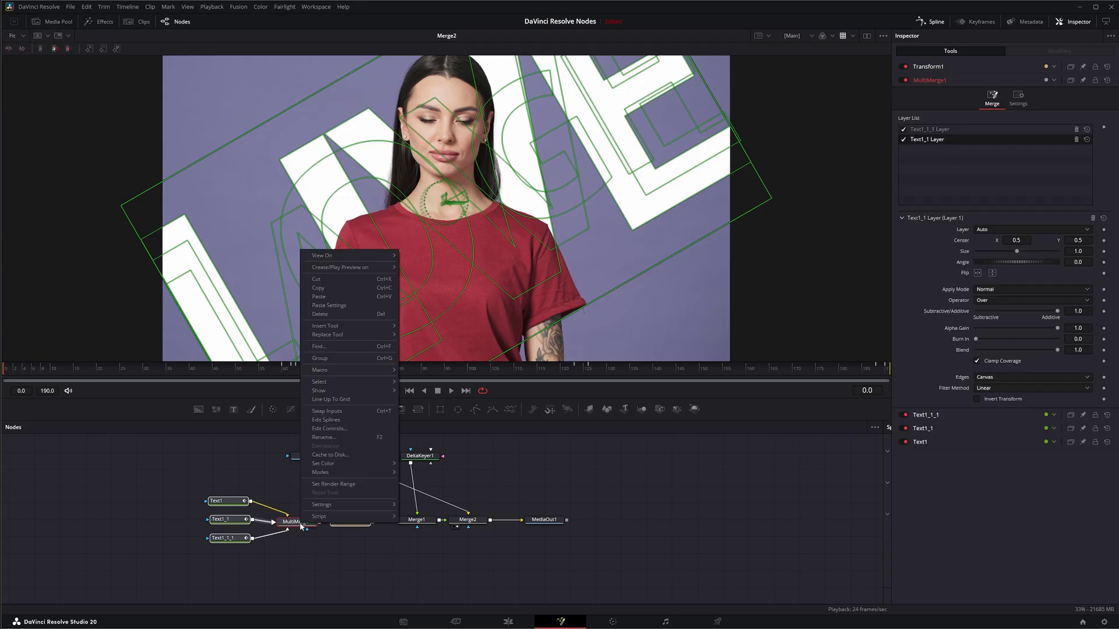
left_click(322, 358)
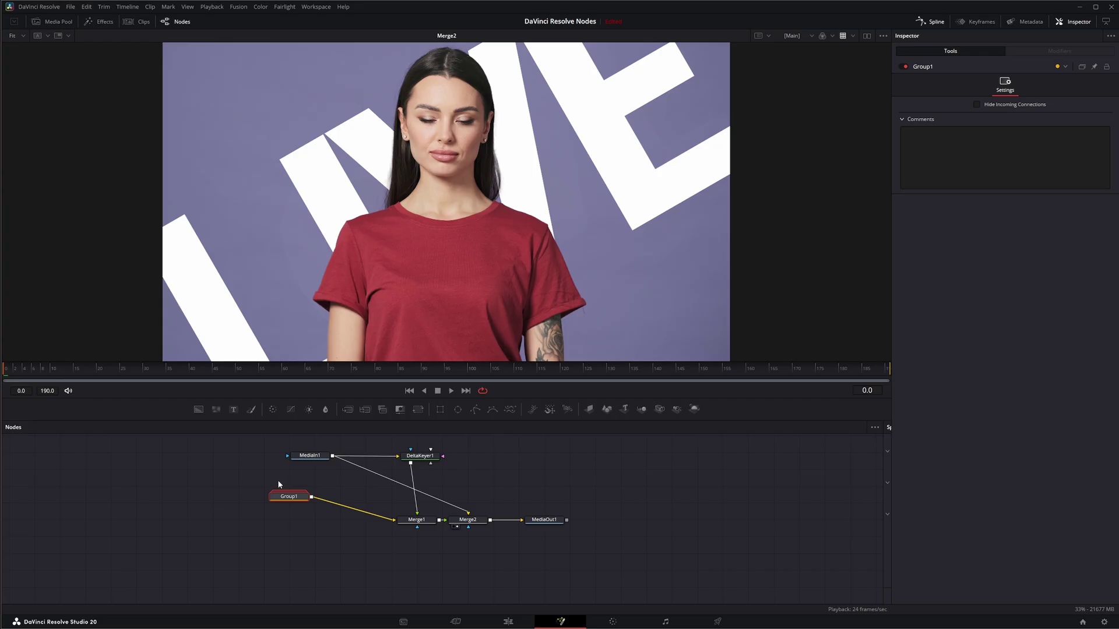
- Reposition Group1 beside Merge1 and leave it expanded
left_click_drag(295, 497, 307, 522)
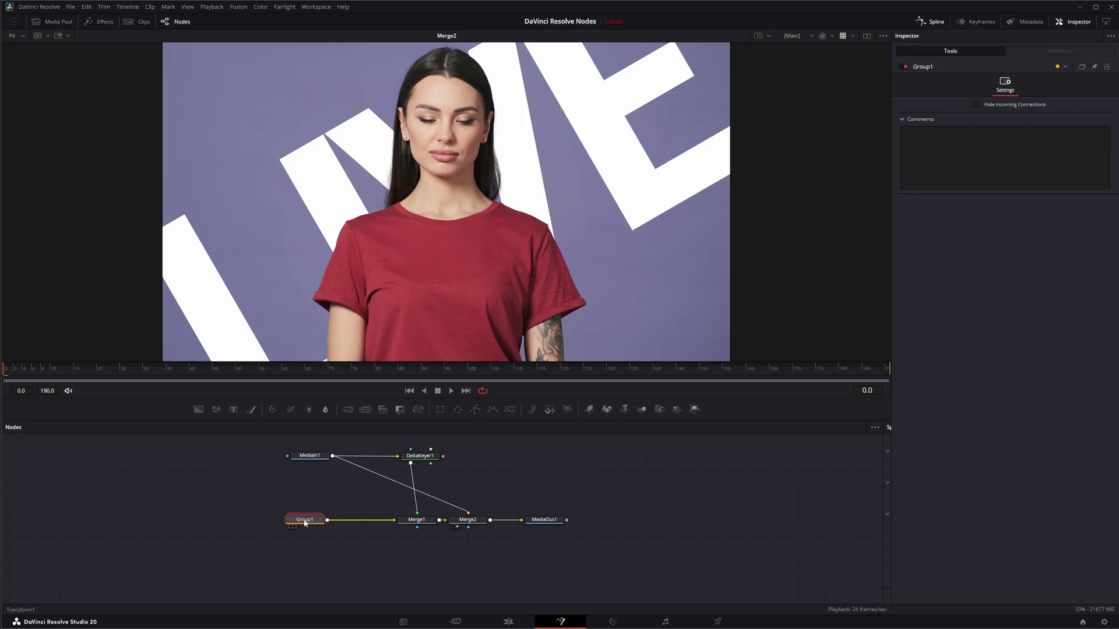
double_click(305, 523)
left_click_drag(342, 514, 278, 492)
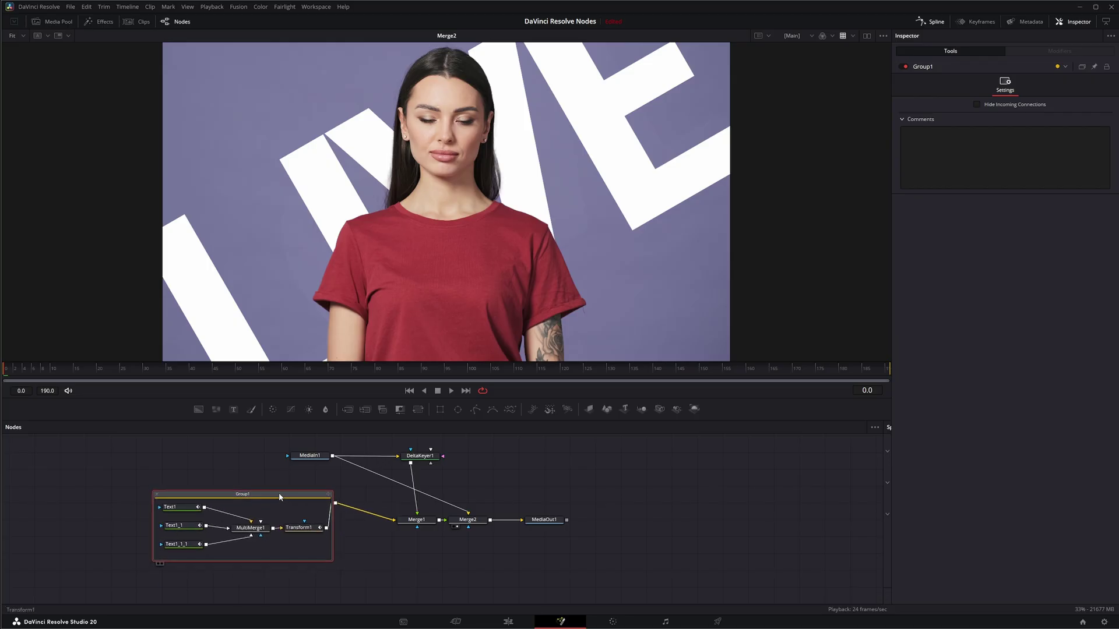
left_click(160, 497)
mouse_move(246, 502)
left_mouse_down()
mouse_move(320, 519)
mouse_move(239, 514)
left_mouse_up()
double_click(316, 520)
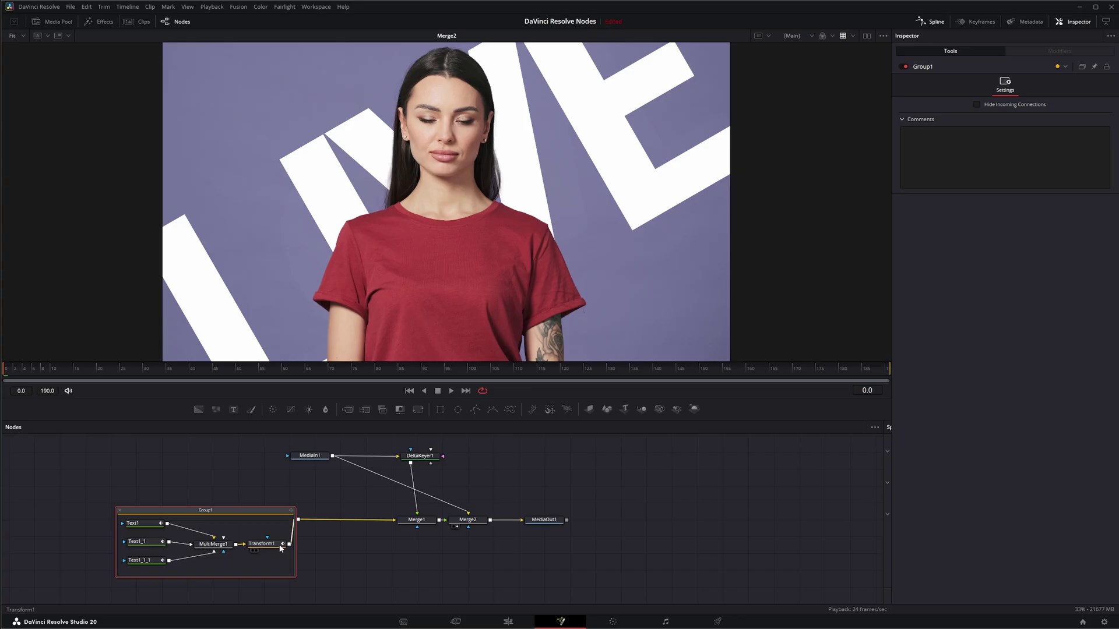
- Reposition Transform1 inside Group1 and widen the group frame
left_click_drag(278, 546, 329, 564)
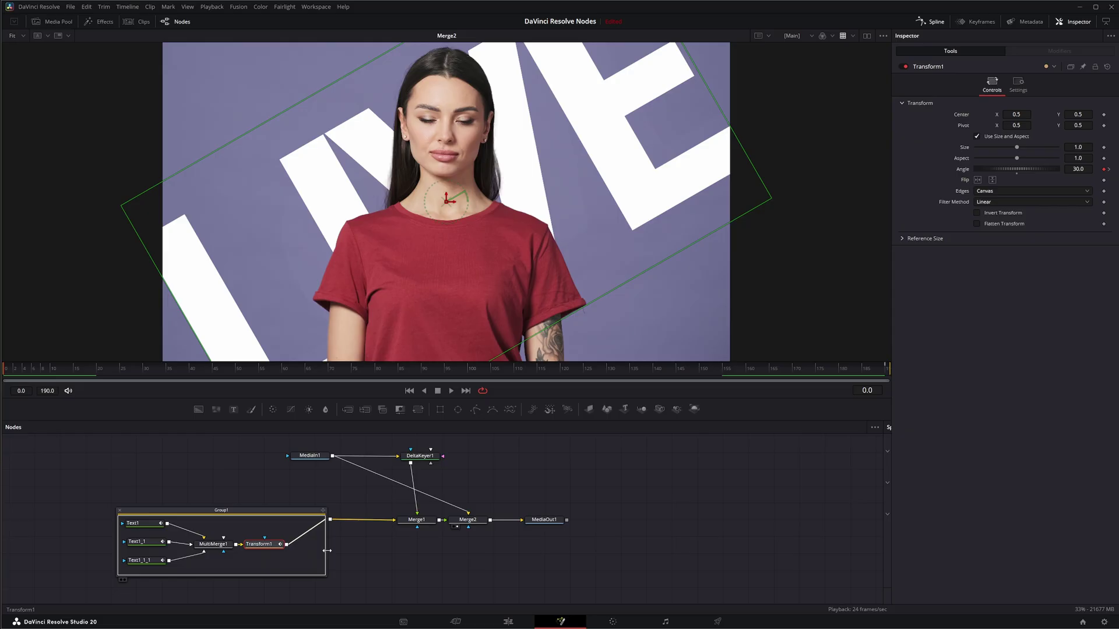
left_click(213, 546)
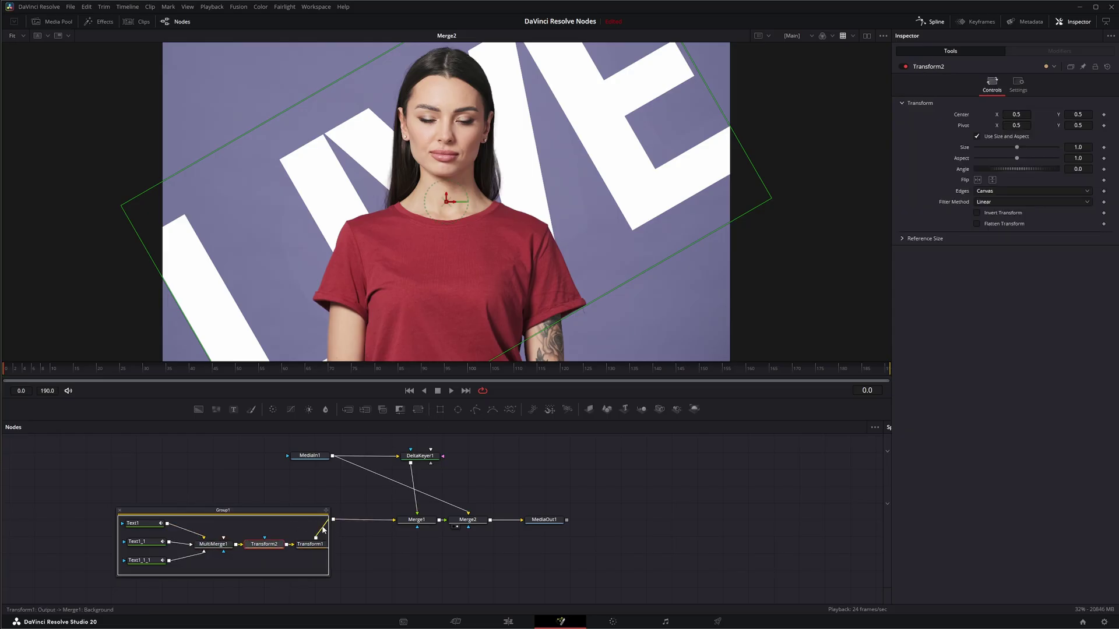
left_click(277, 564)
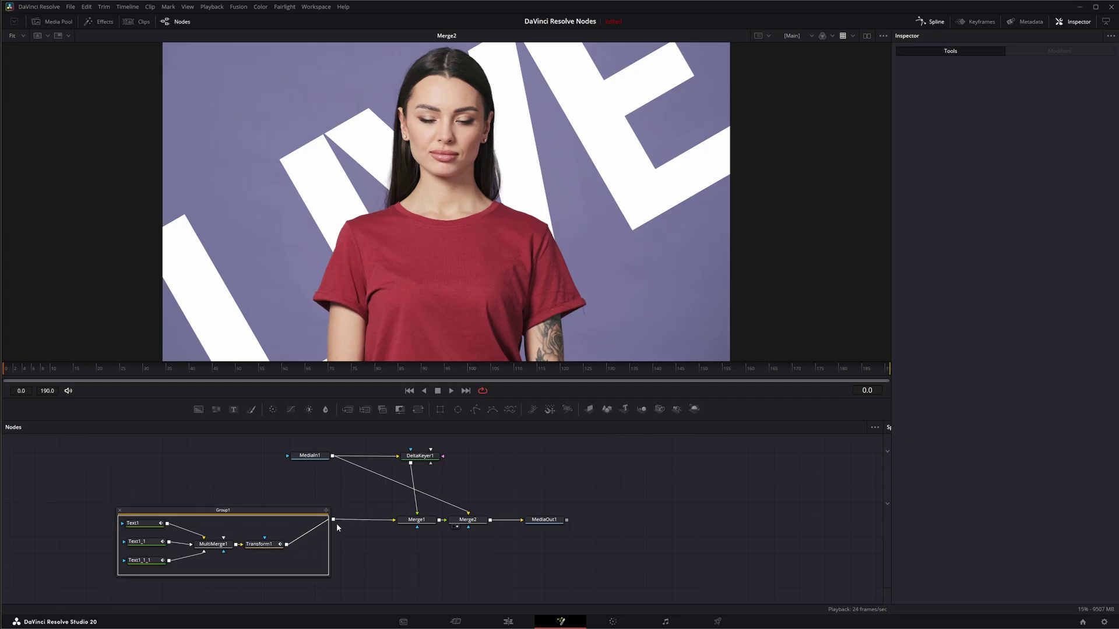
- Ungroup Group1, regroup the five text nodes with Ctrl+G, and align it with Merge1
left_click(236, 510)
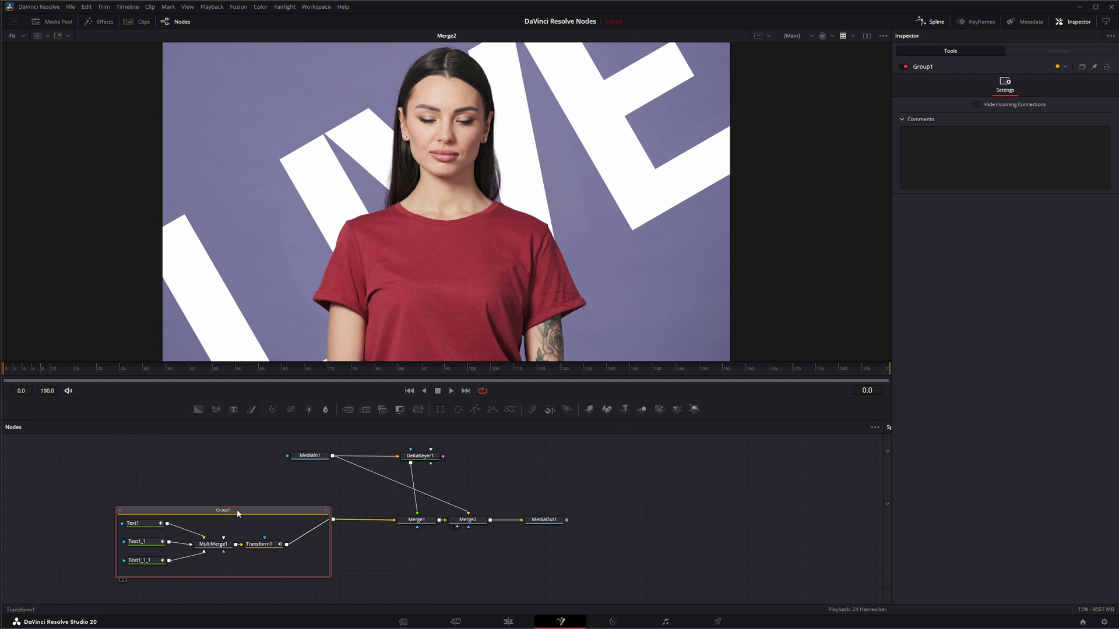
right_click(237, 509)
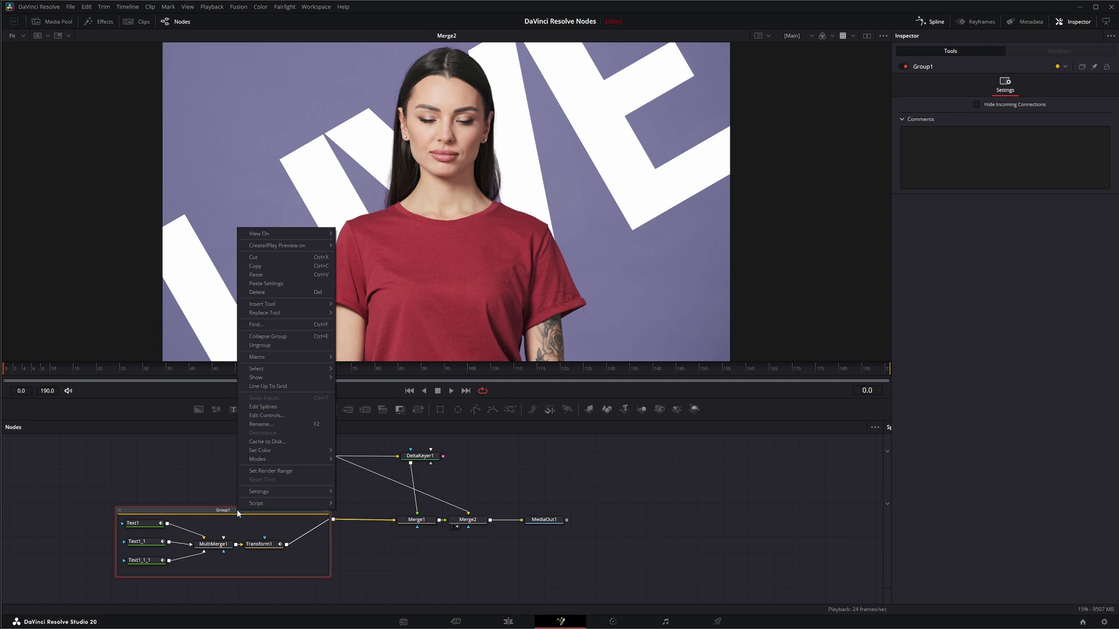
left_click(273, 345)
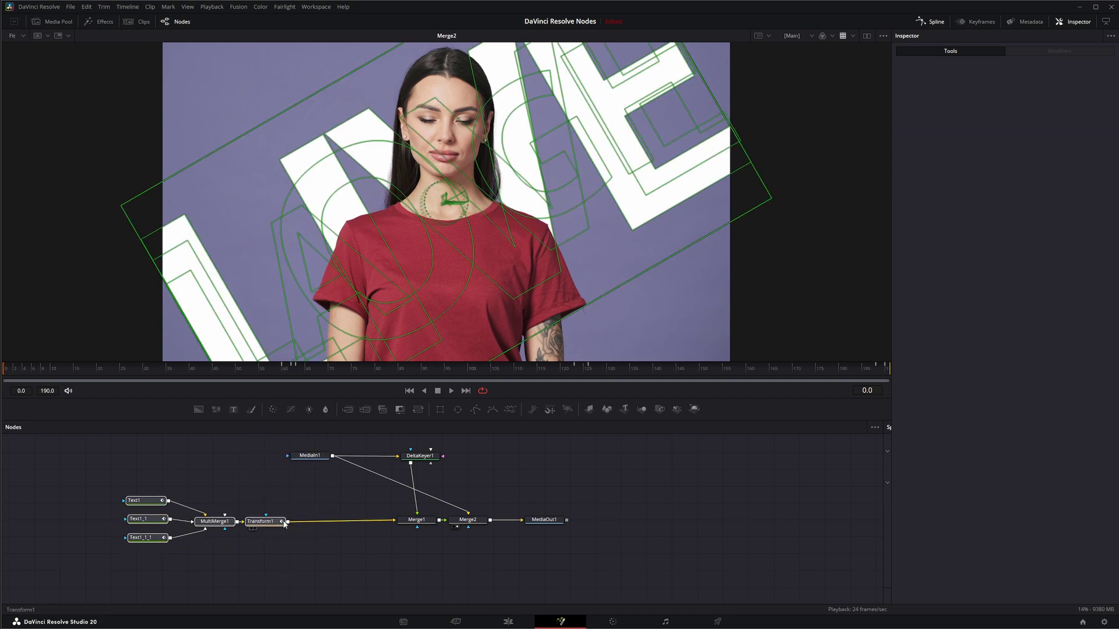
left_click_drag(99, 472, 307, 583)
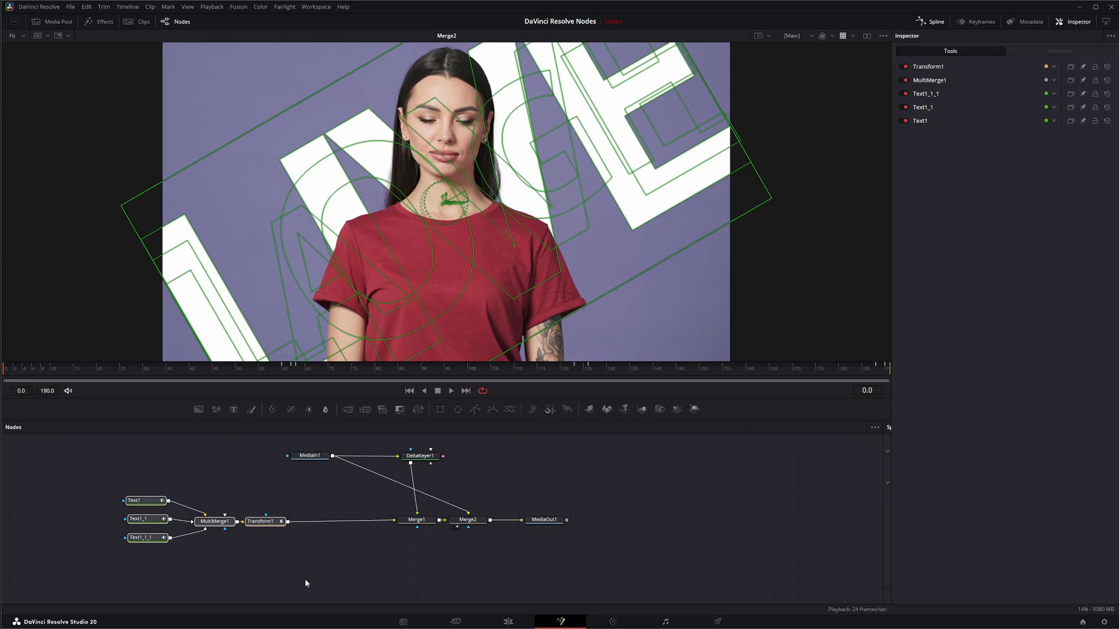
key("ctrl+g")
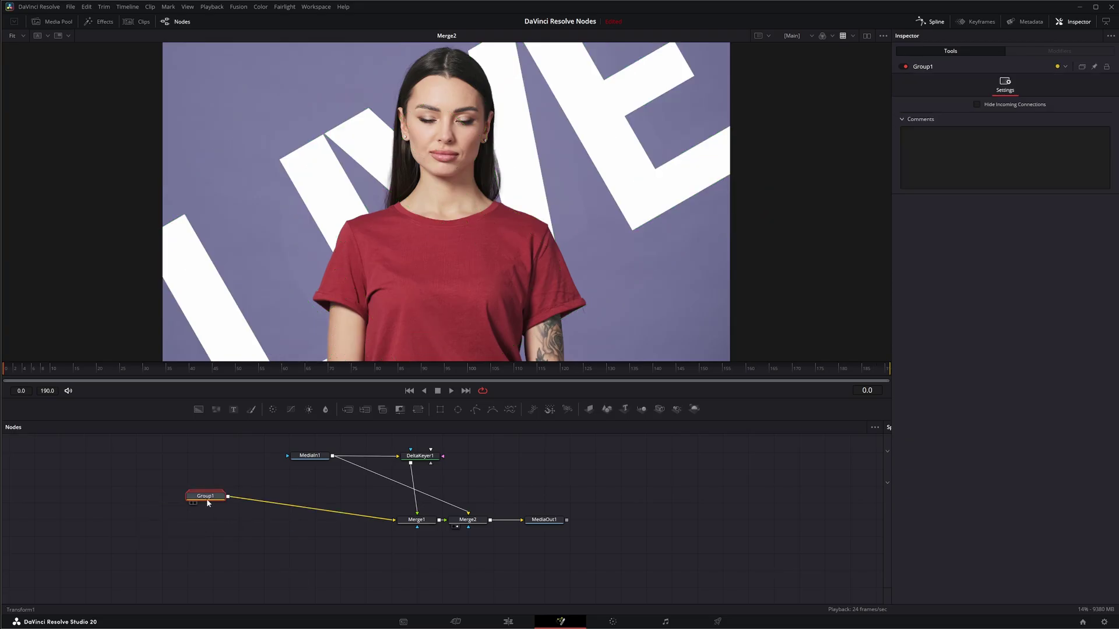
left_click_drag(201, 501, 264, 524)
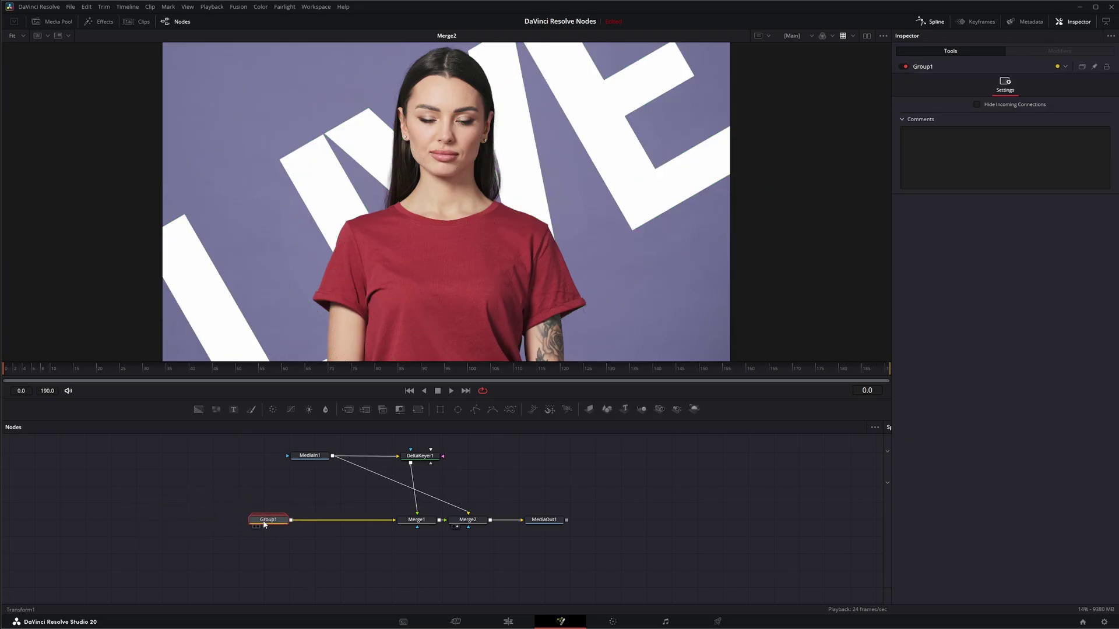
- Rename the group to Text_Nodes, collapse it, and nudge it slightly right
double_click(269, 521)
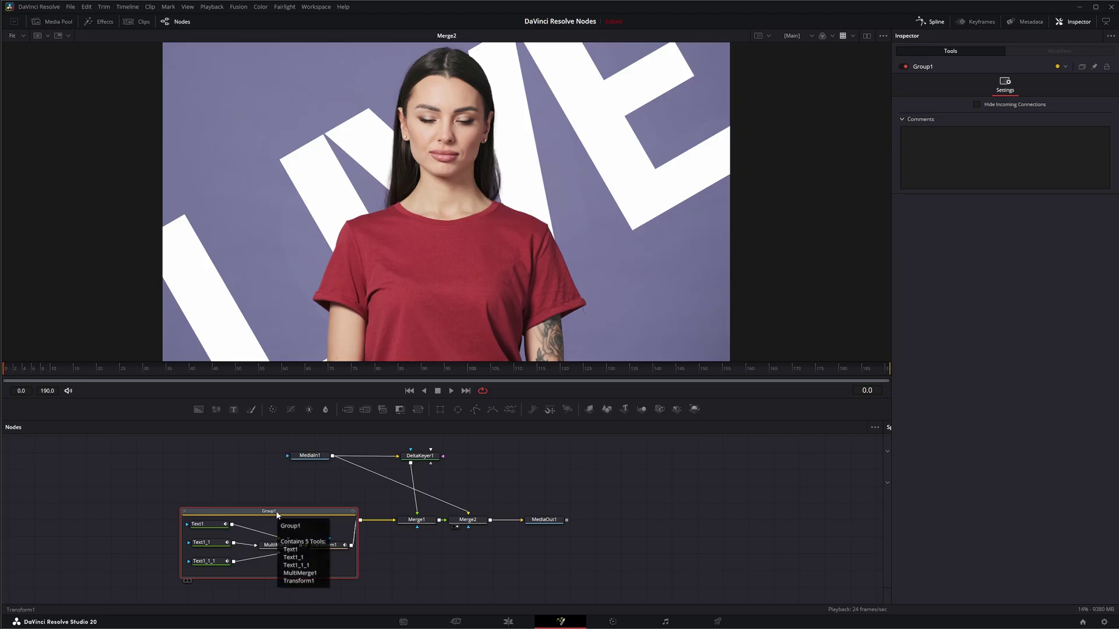
key("F2")
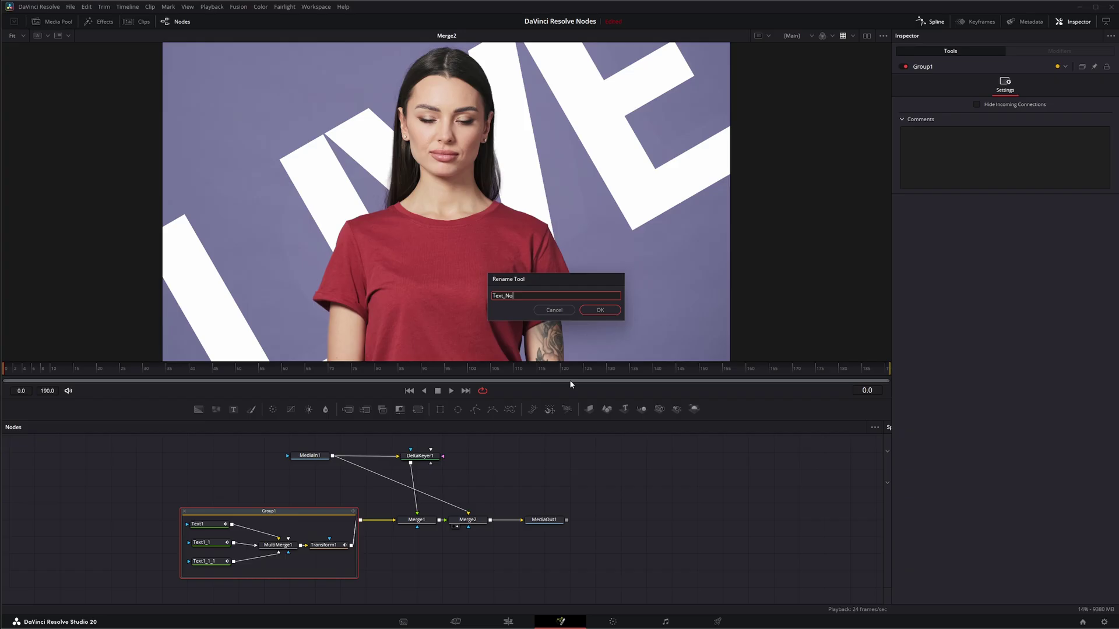
key("Return")
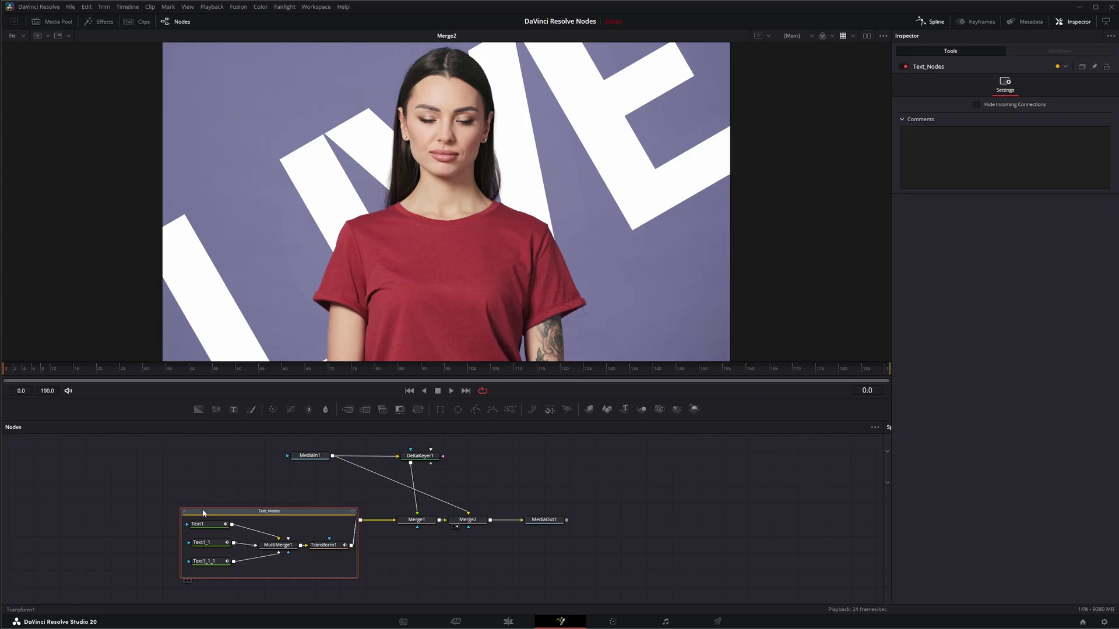
left_click(185, 513)
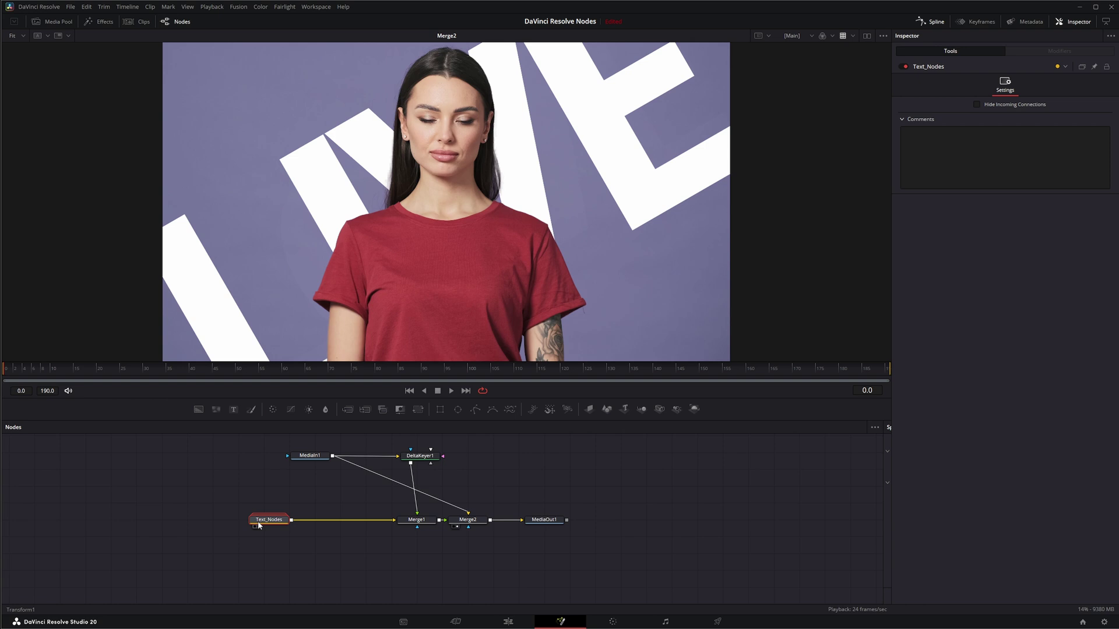
left_click_drag(278, 521, 284, 521)
- Set the Text_Nodes node colour to Olive
right_click(275, 523)
mouse_move(307, 460)
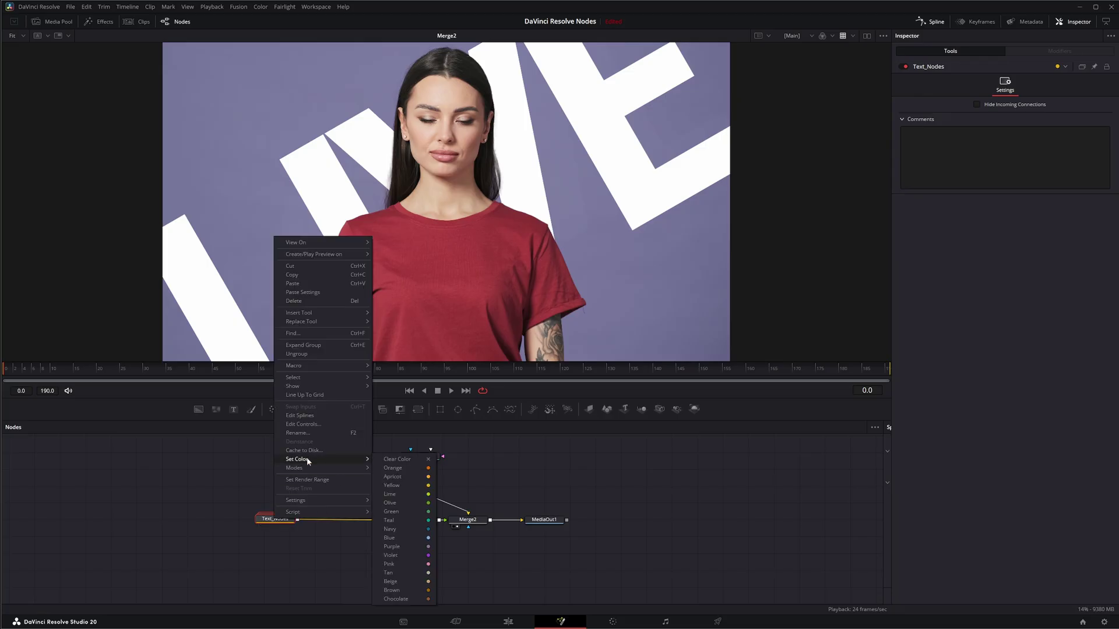
left_click(406, 501)
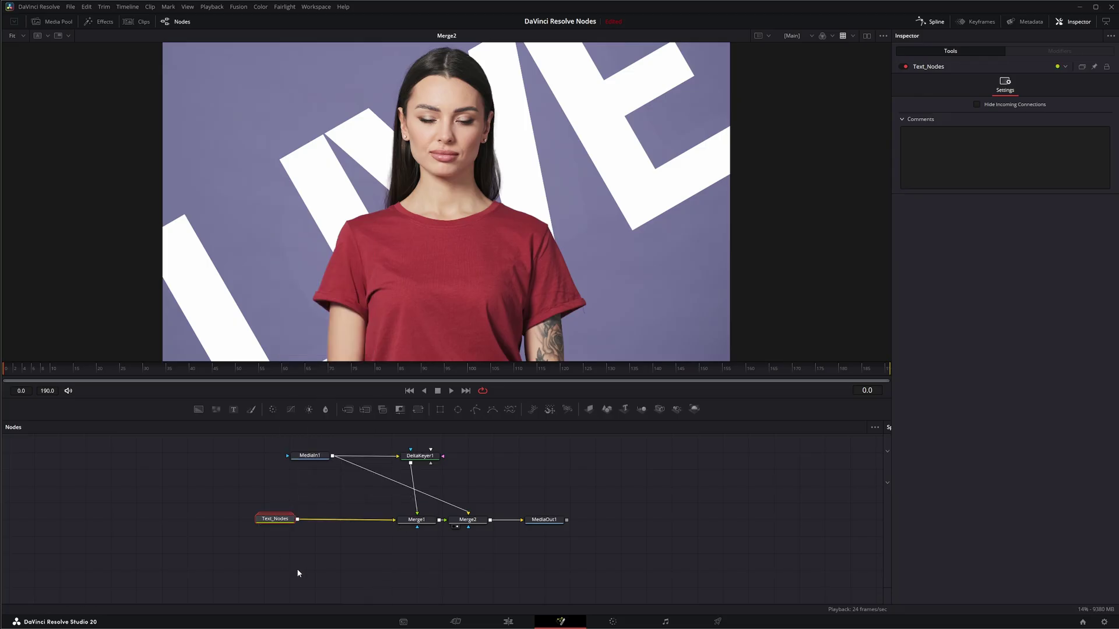
left_click(284, 564)
- Nudge Text_Nodes slightly right and expand it to show its five nodes
mouse_move(279, 521)
left_mouse_down()
mouse_move(298, 522)
mouse_move(289, 523)
left_mouse_up()
left_click(294, 531)
double_click(292, 521)
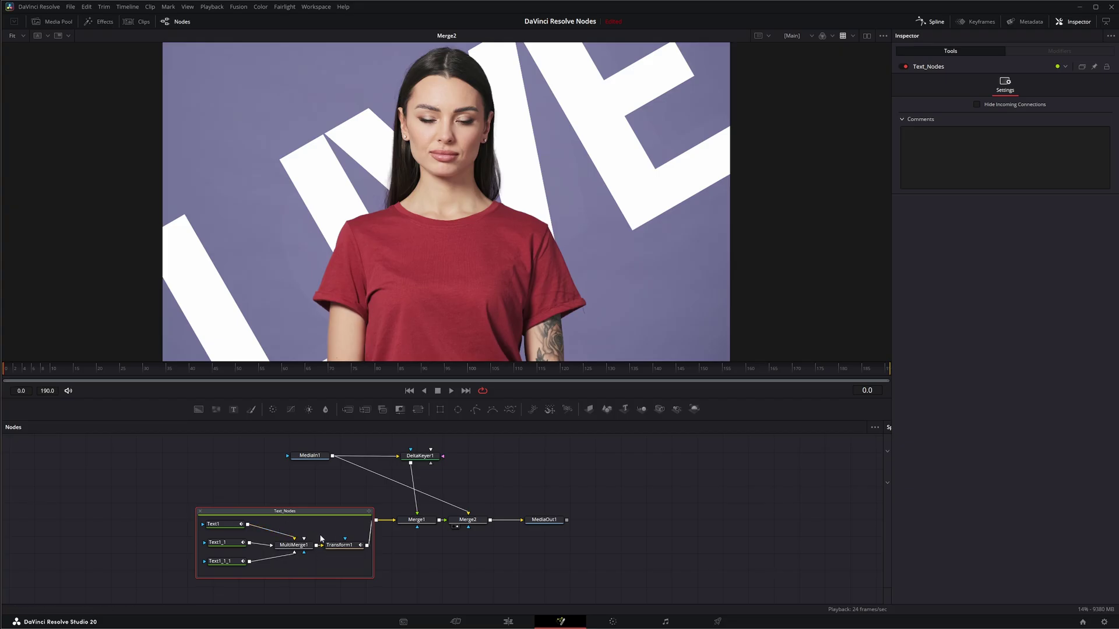
- Select the nodes inside Text_Nodes and add an Underlay around them via an 'und' search
left_click_drag(292, 515, 271, 505)
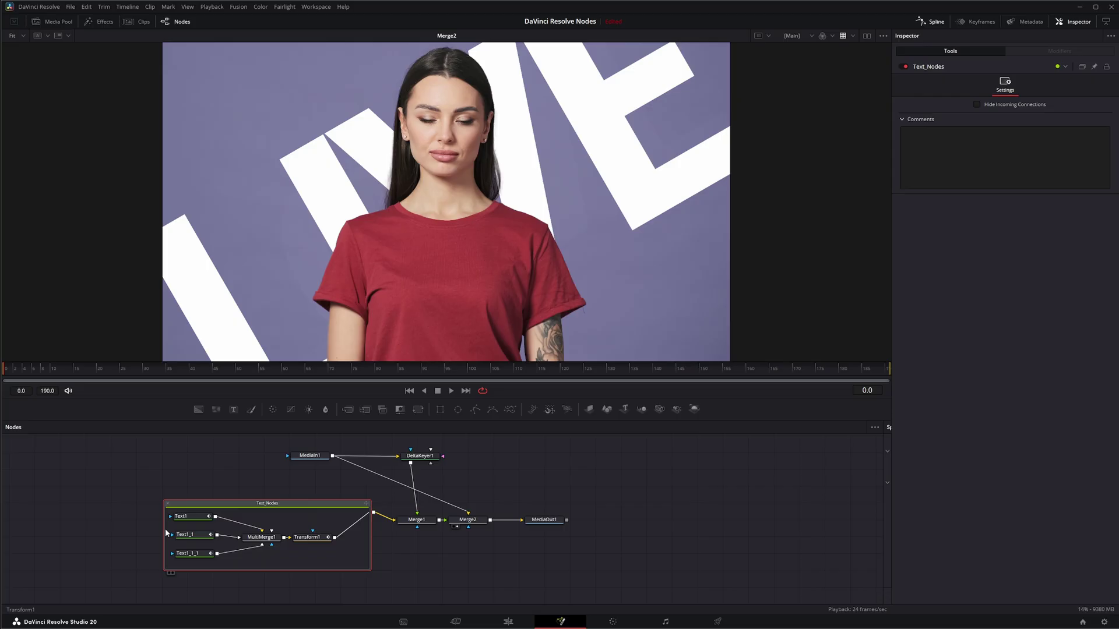
left_click_drag(164, 528, 338, 561)
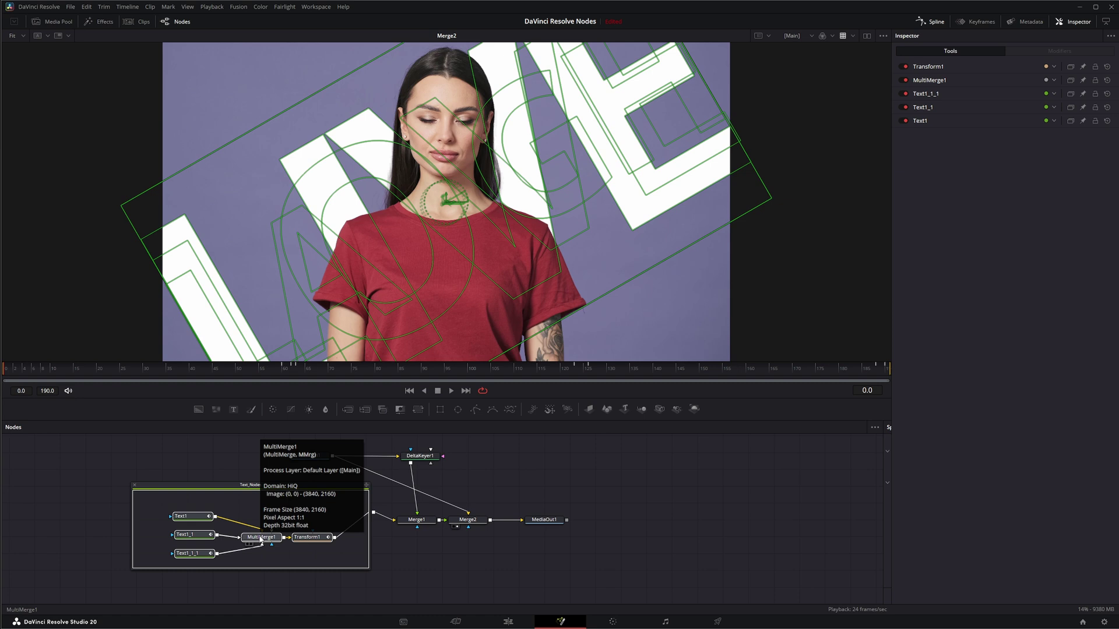
key("shift+space")
type("del")
key("BackSpace")
key("BackSpace")
key("BackSpace")
type("und")
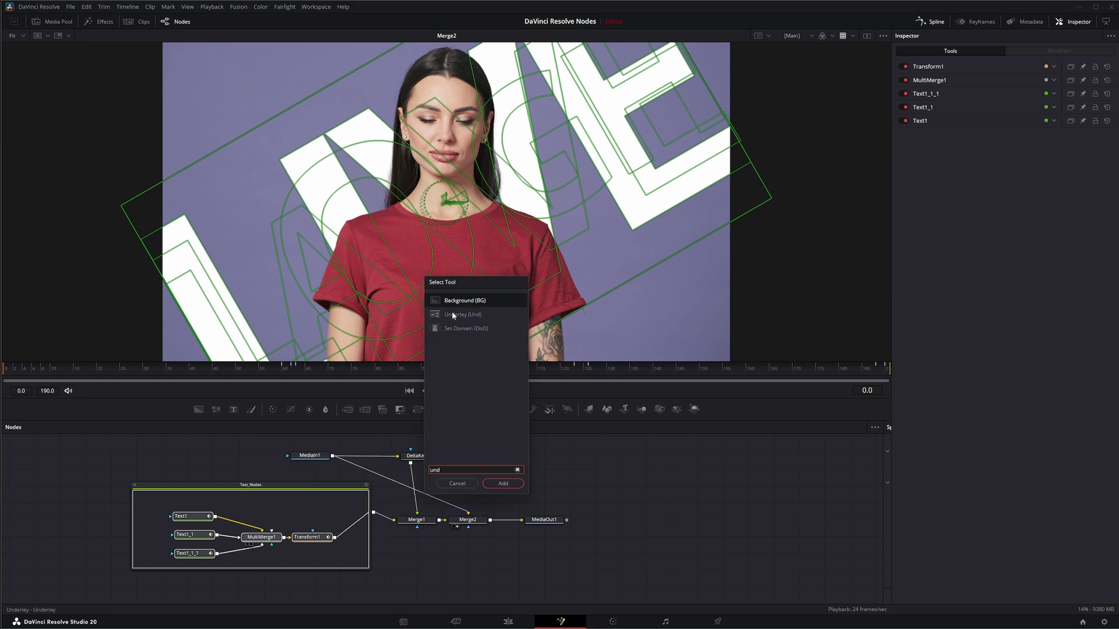
left_click(503, 484)
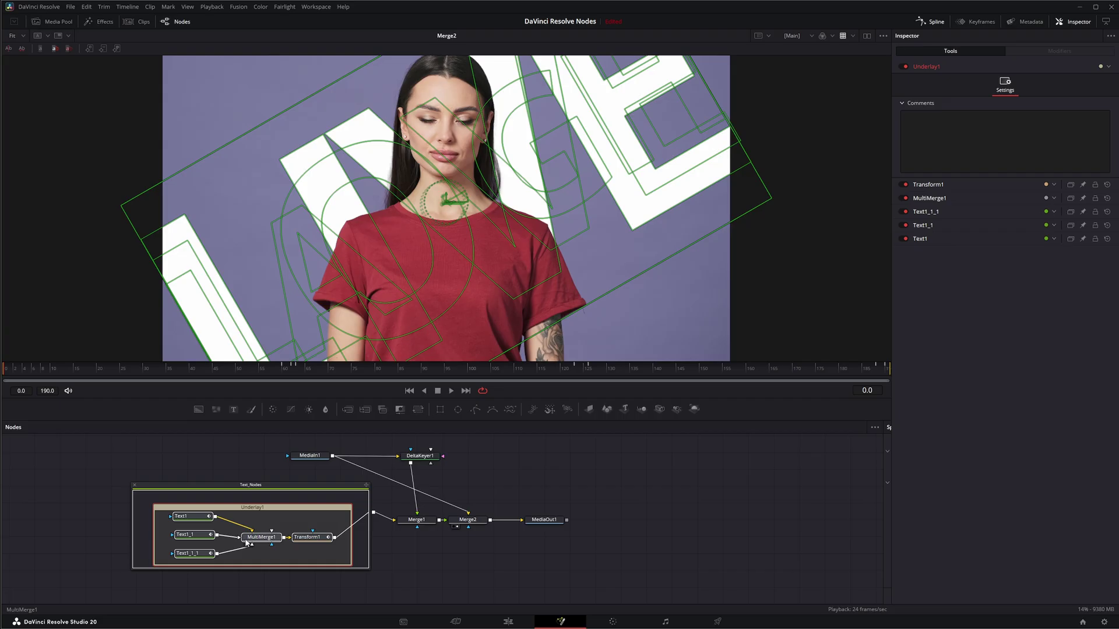
- Position Underlay1, colour it olive green, then collapse and re-expand Text_Nodes
left_click_drag(278, 511, 272, 507)
right_click(271, 506)
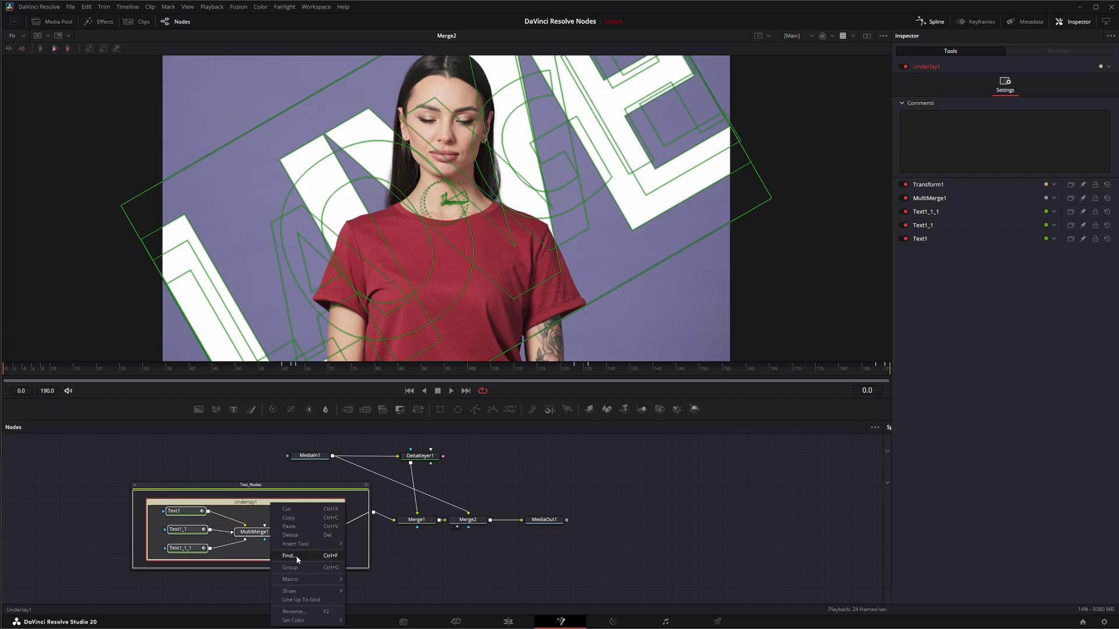
mouse_move(320, 622)
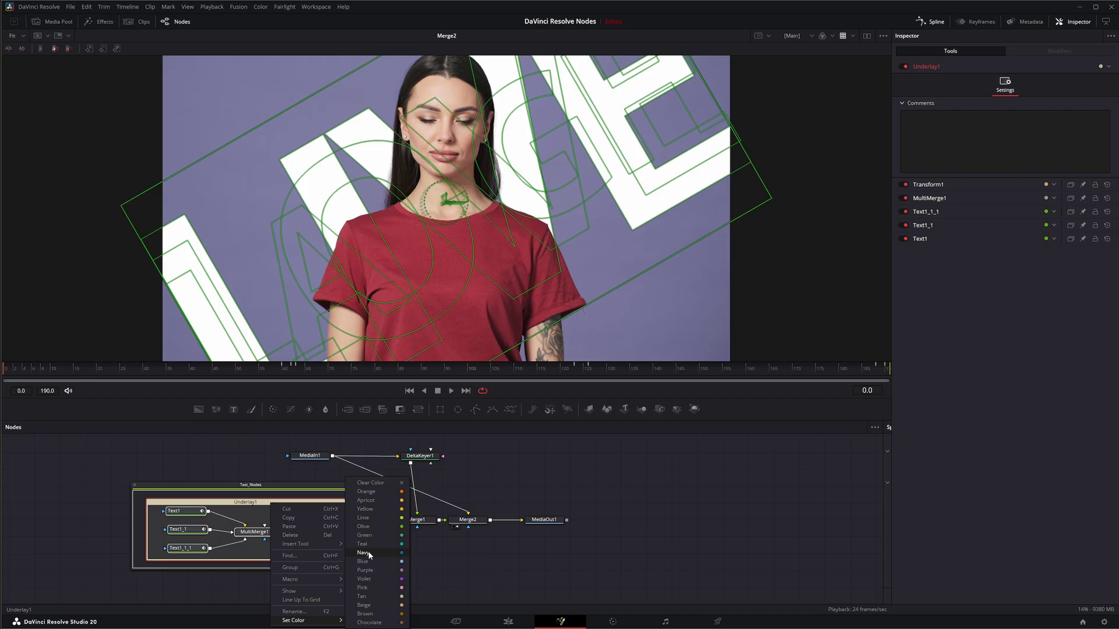
left_click(380, 519)
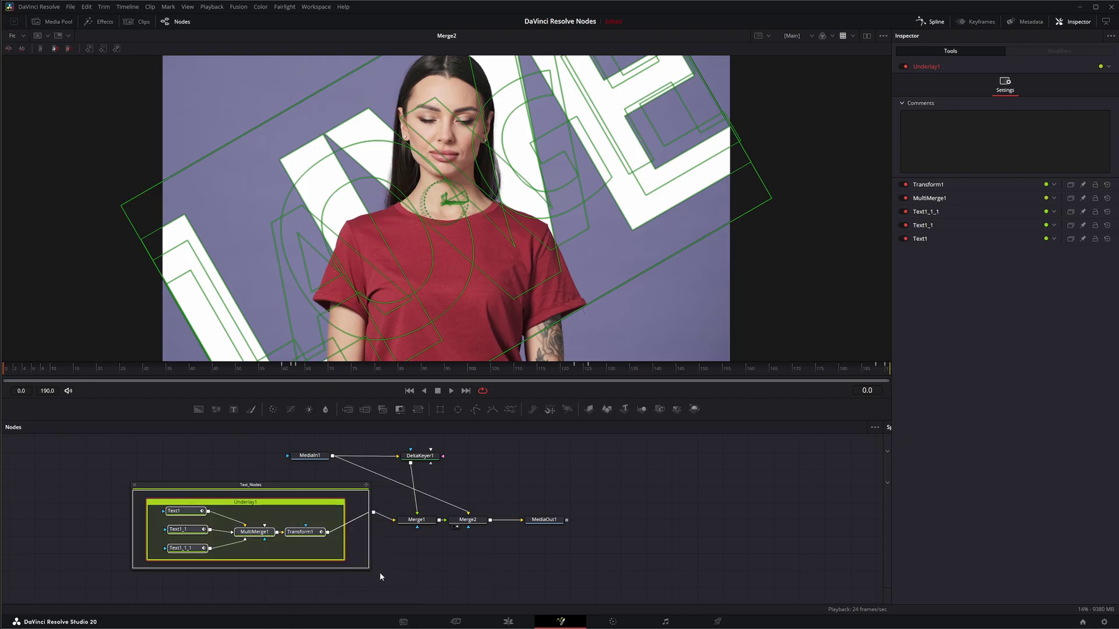
left_click(134, 486)
double_click(252, 512)
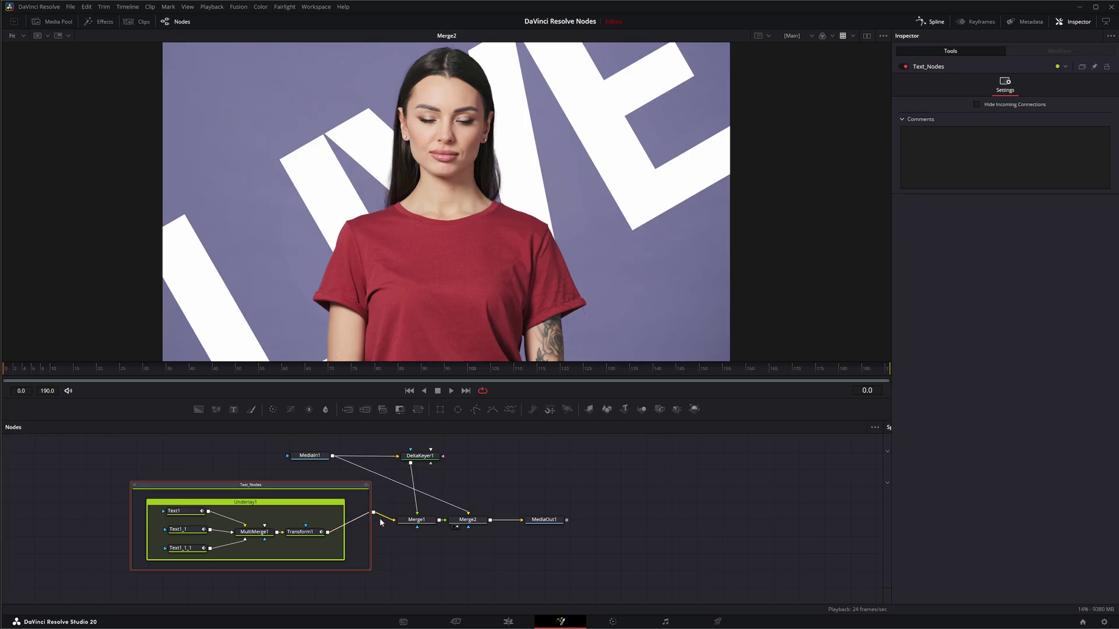
- Collapse Text_Nodes and group Merge1 and Merge2 into Group1 with Ctrl+G
left_click(135, 485)
left_click_drag(248, 514, 255, 521)
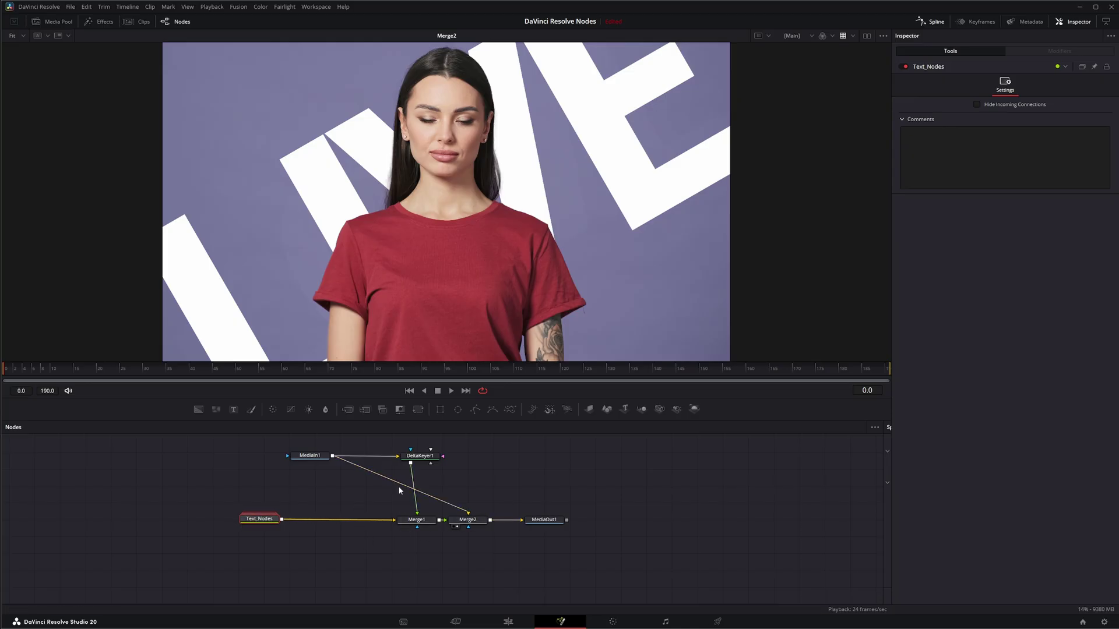
left_click_drag(378, 546, 502, 504)
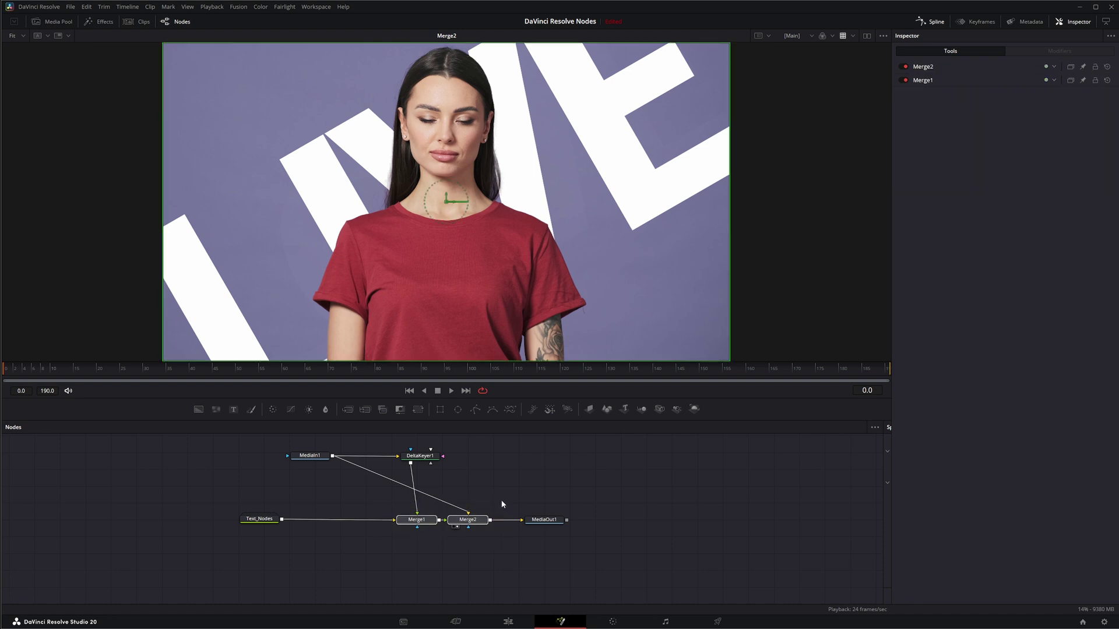
key("ctrl+g")
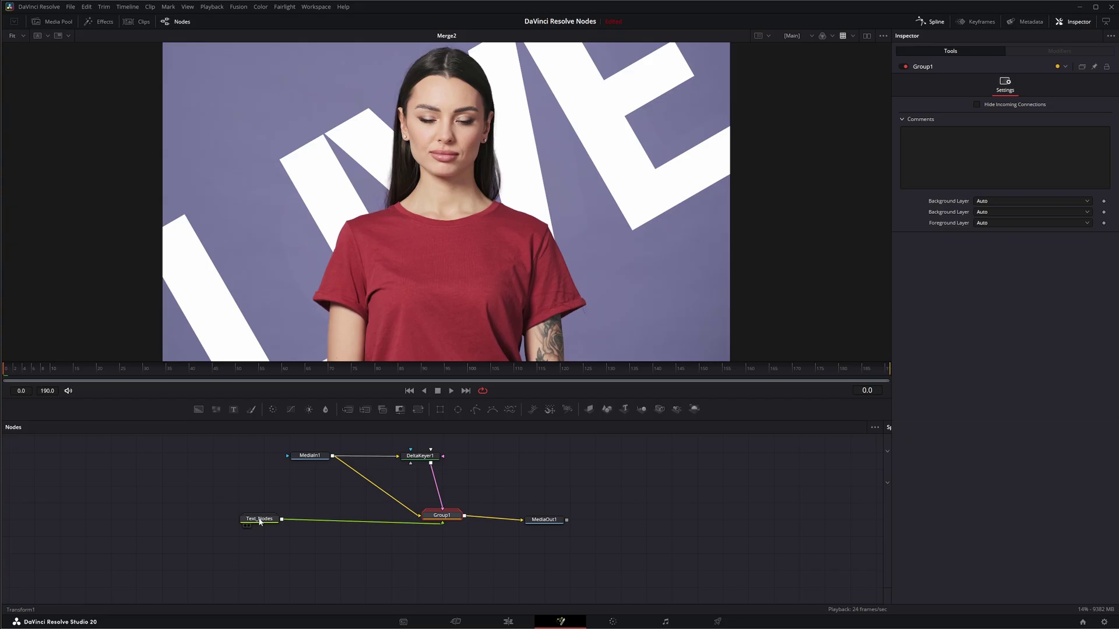
- Place Text_Nodes below Group1, then expand Group1 and reposition Merge1 inside it
left_click_drag(260, 521, 442, 555)
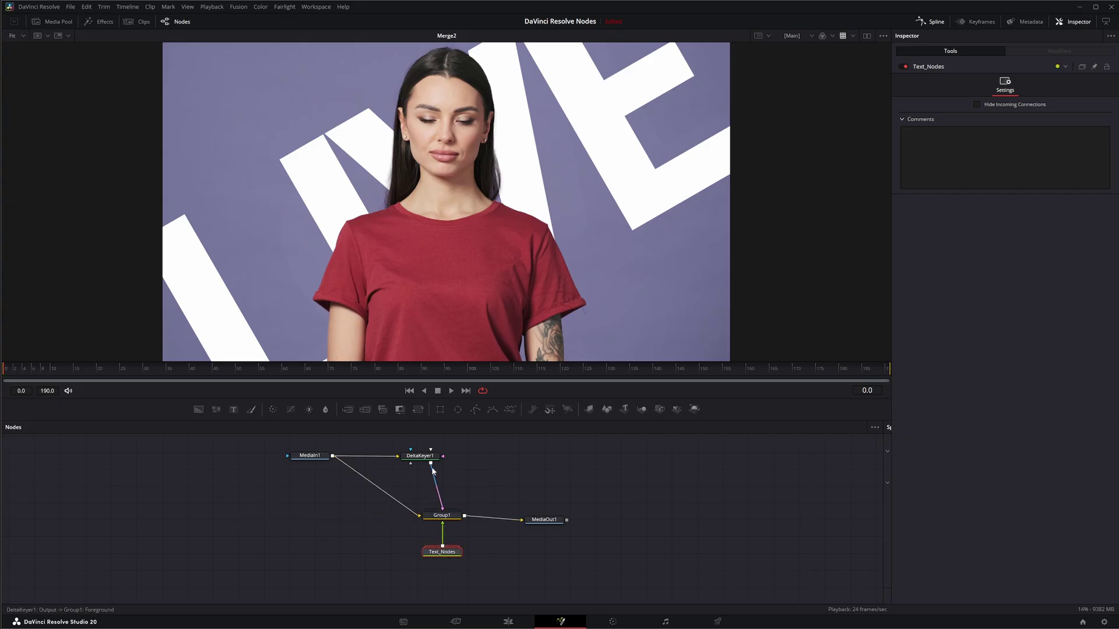
left_click_drag(420, 456, 434, 456)
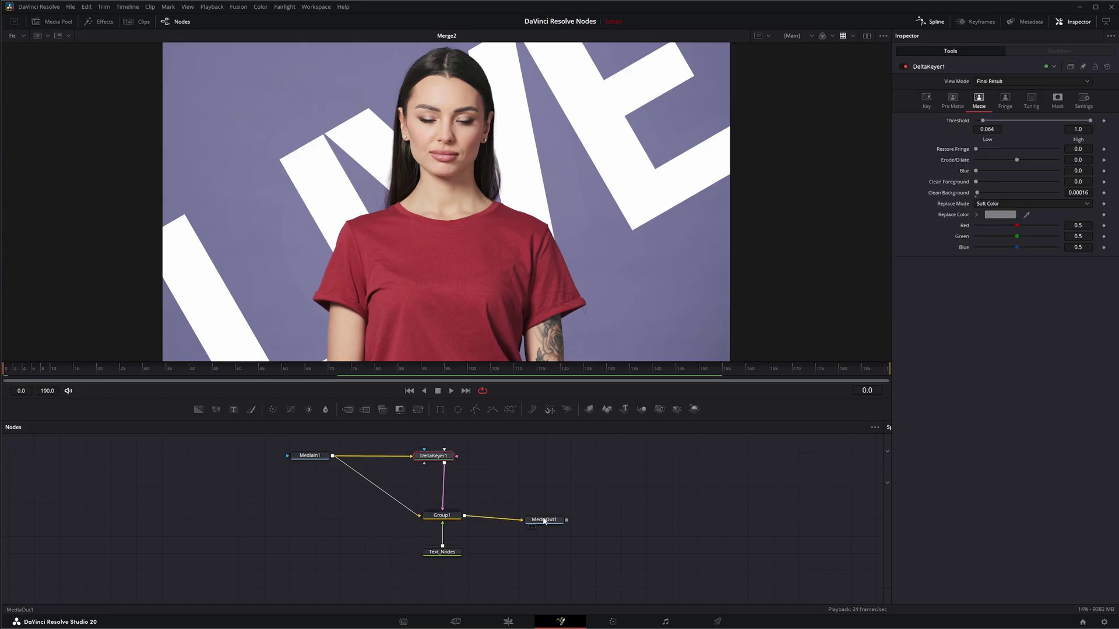
left_click(442, 515)
double_click(443, 516)
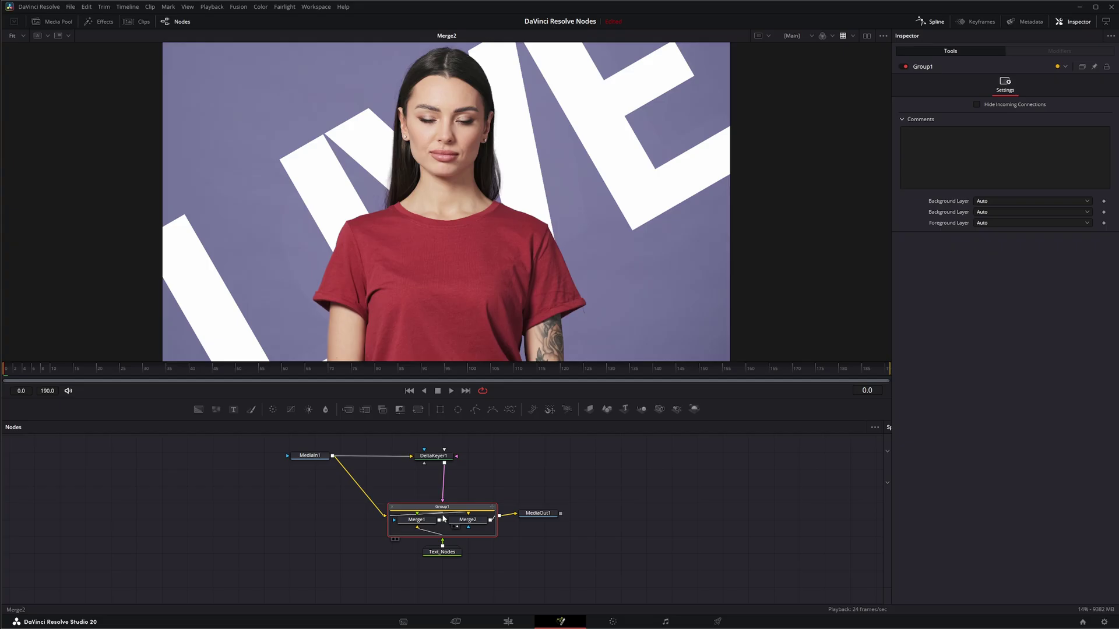
scroll(446, 527, "up", 2)
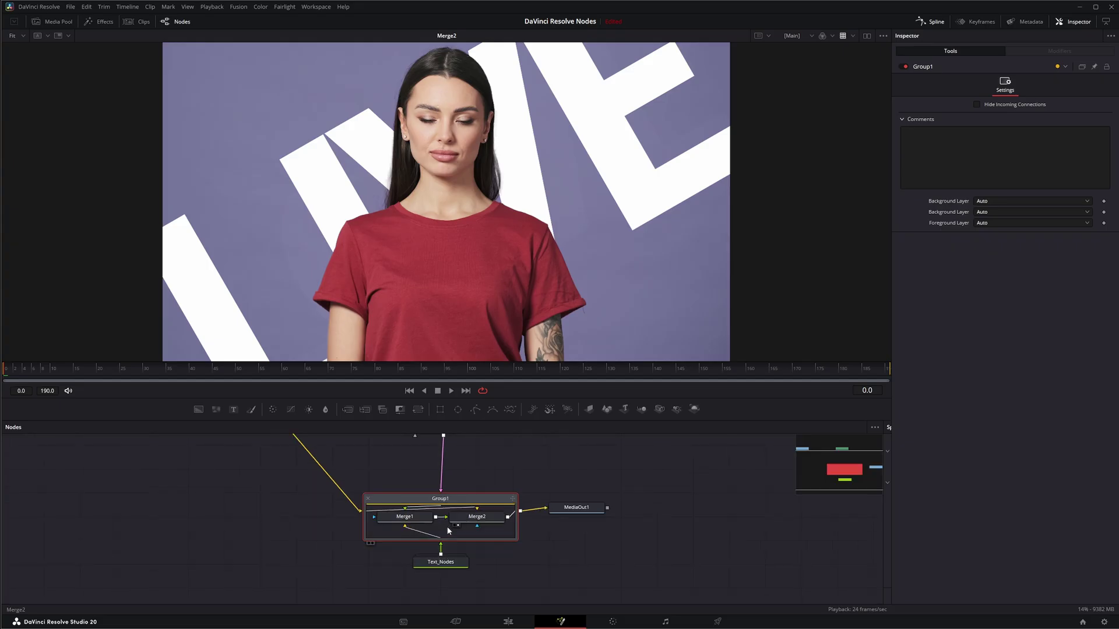
scroll(447, 528, "up", 2)
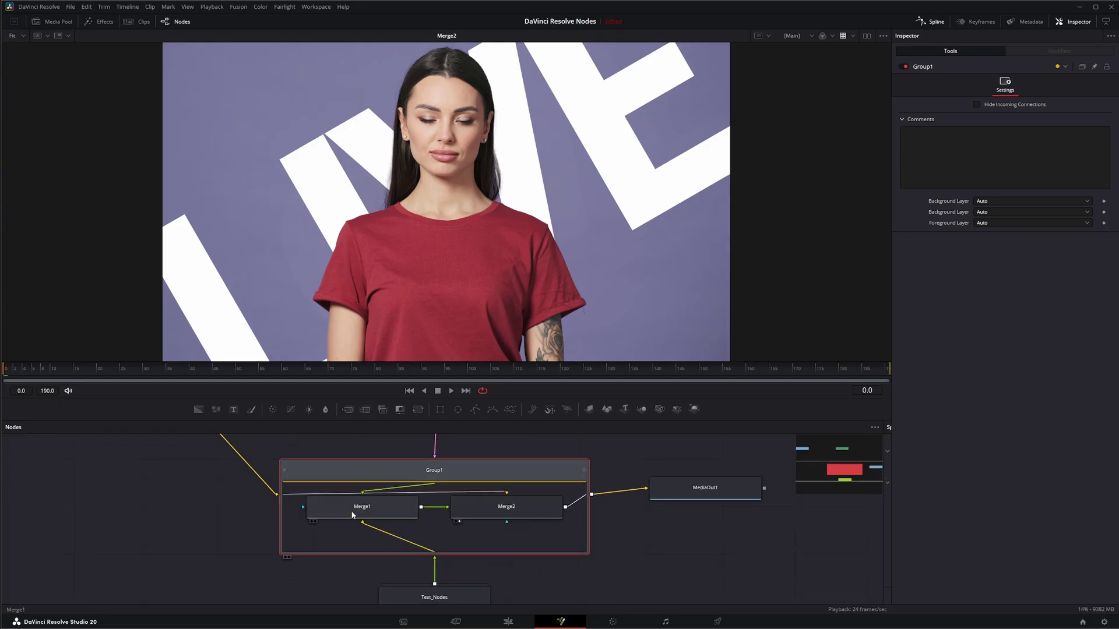
left_click_drag(352, 515, 361, 526)
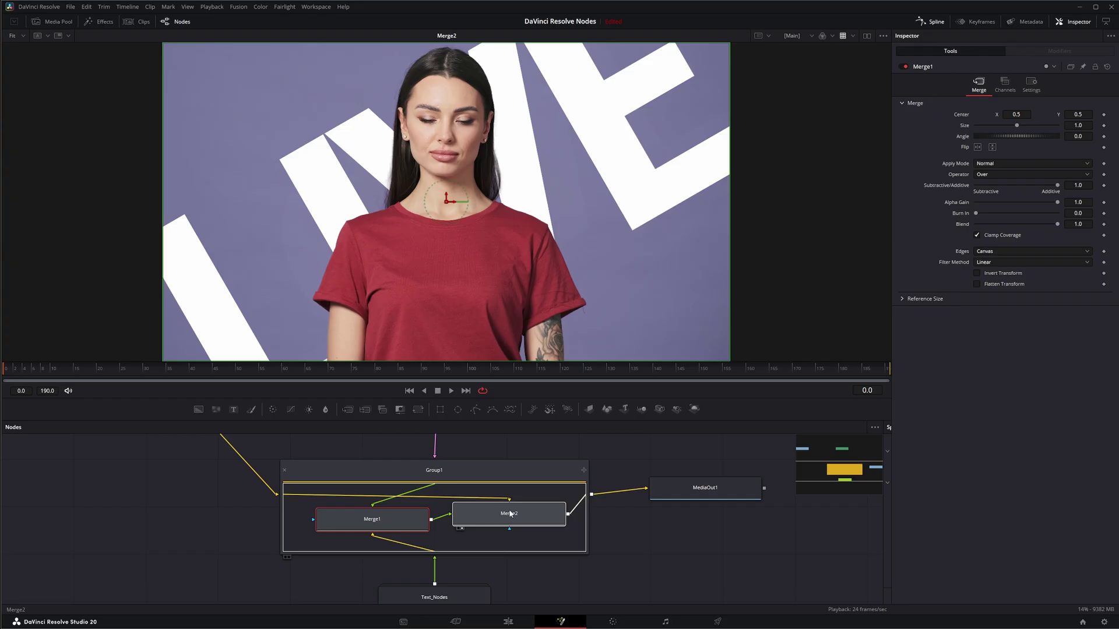
- Collapse Group1, raise Text_Nodes slightly, and move MediaOut1 beside Group1
left_click(510, 513)
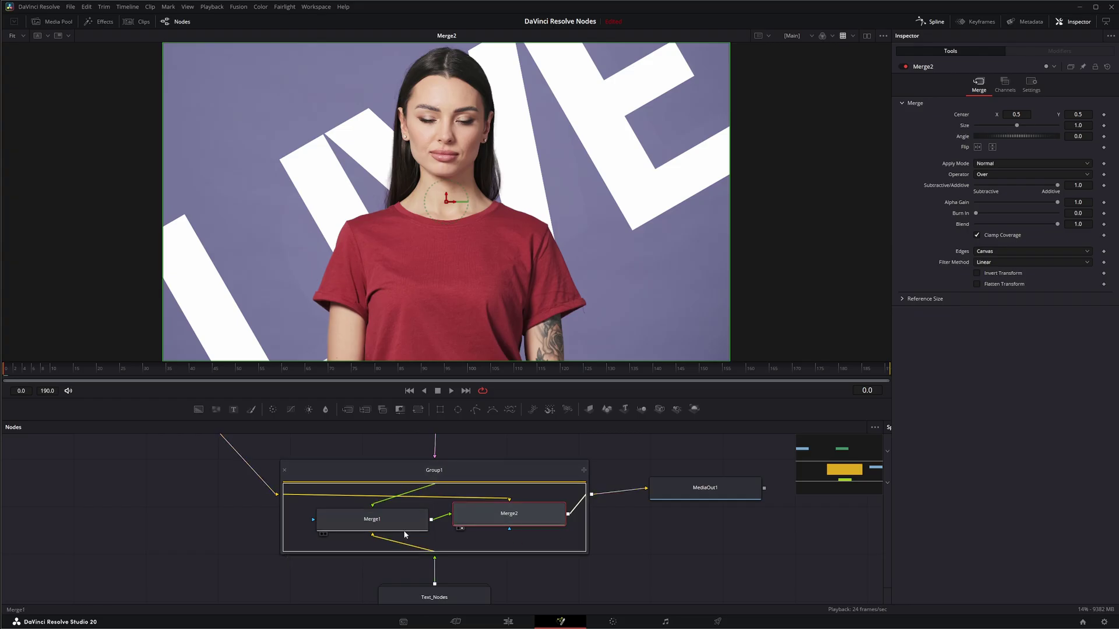
left_click(285, 469)
left_click(448, 513)
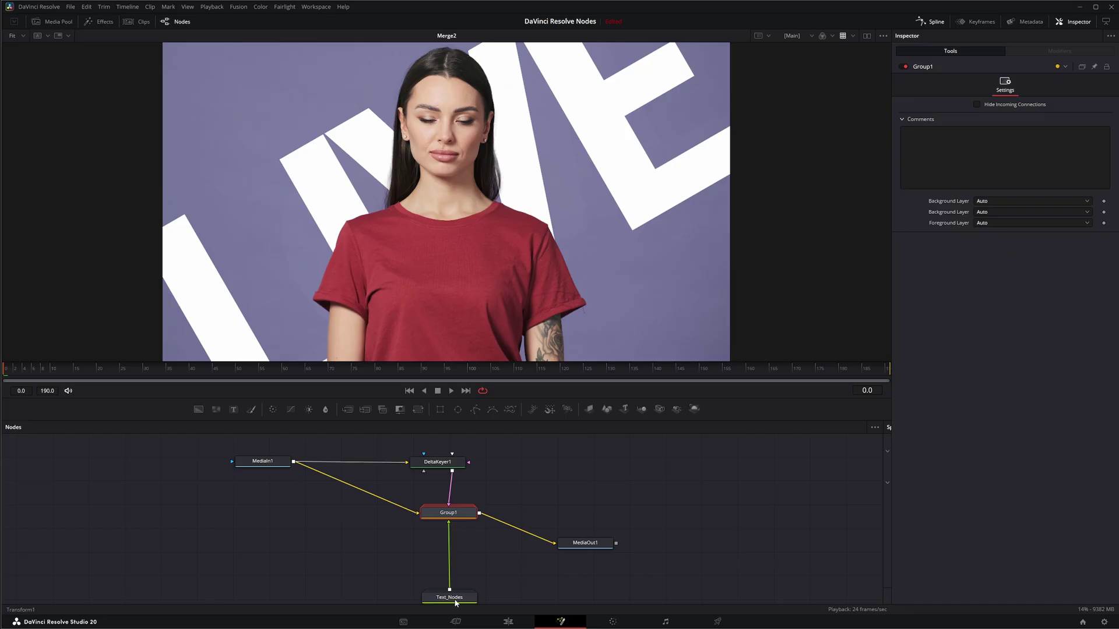
left_click_drag(458, 566, 455, 556)
left_click_drag(588, 543, 554, 514)
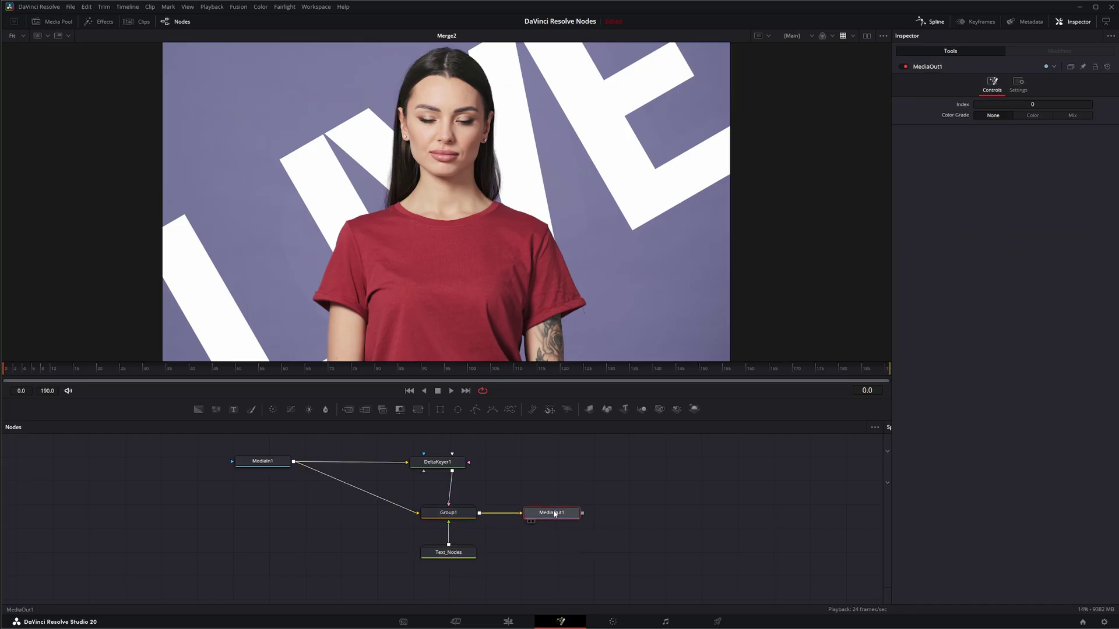